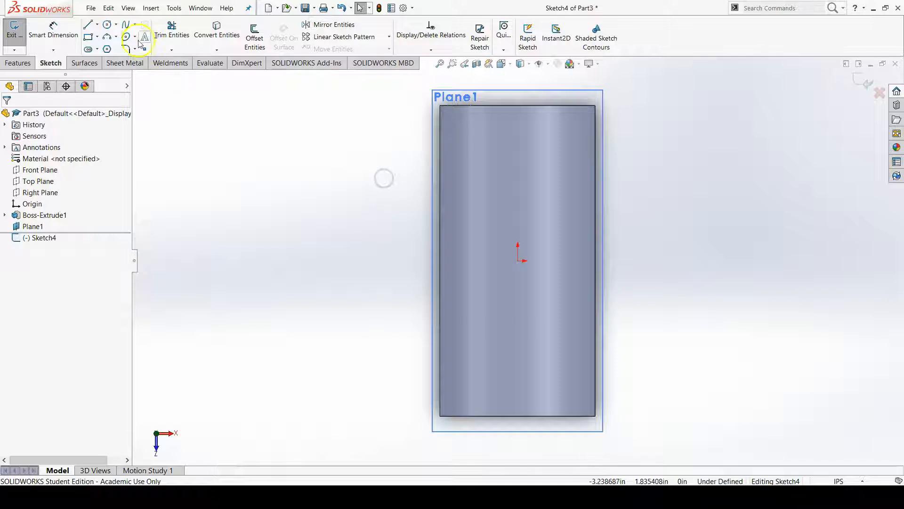
Sketch a vertical construction centerline from the origin up to the midpoint of the cylinder's upper edge
click(98, 24)
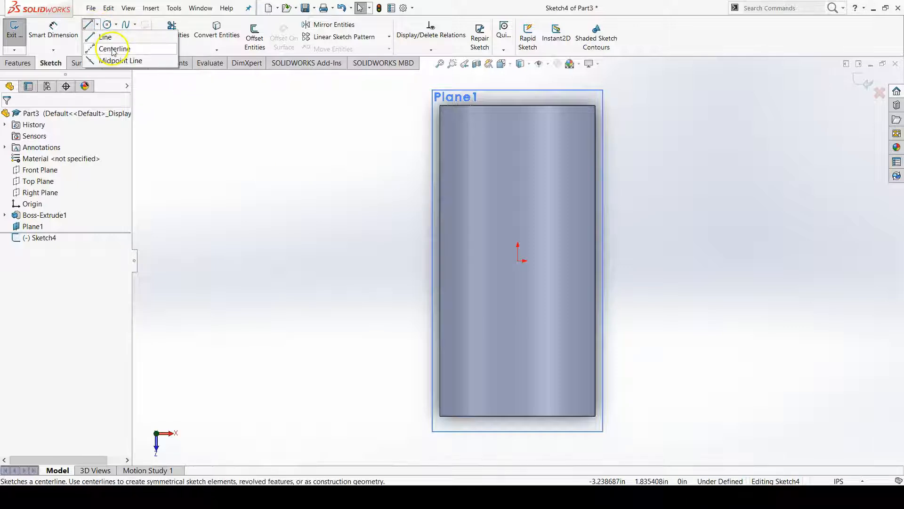
click(113, 49)
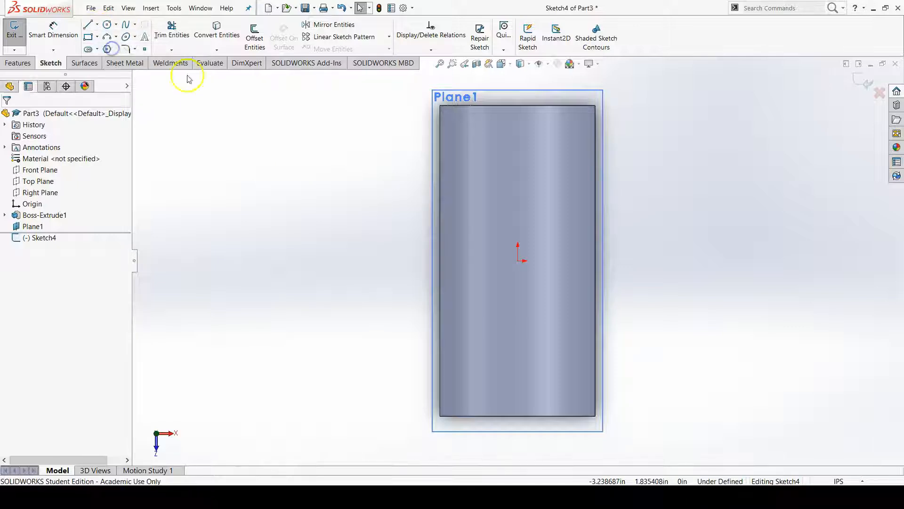
click(518, 260)
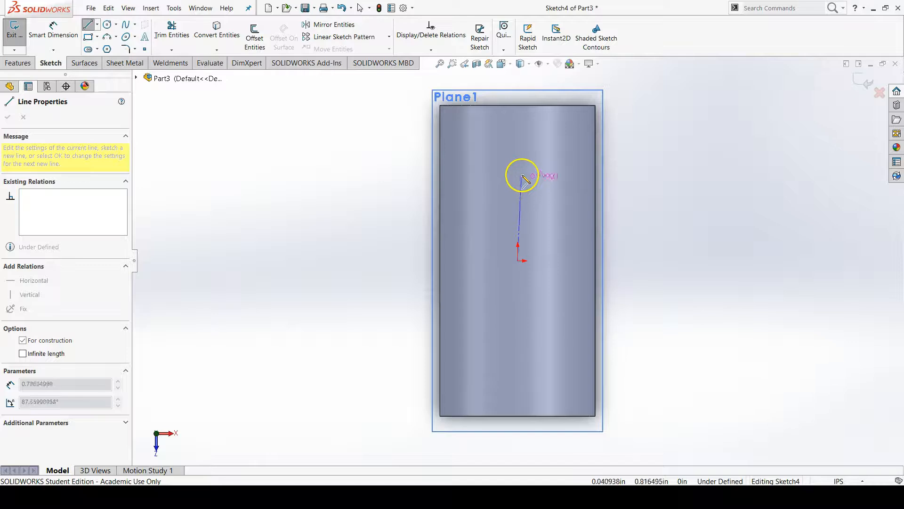
click(517, 105)
double_click(385, 198)
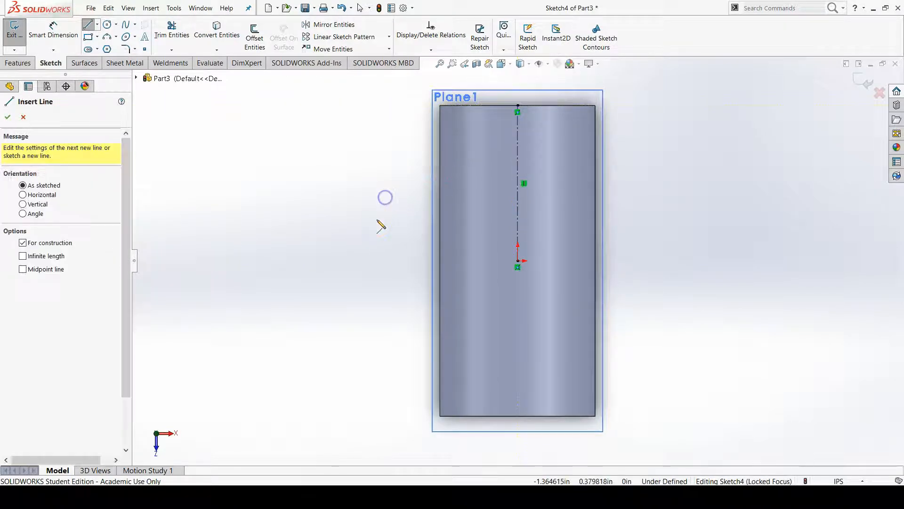
click(370, 267)
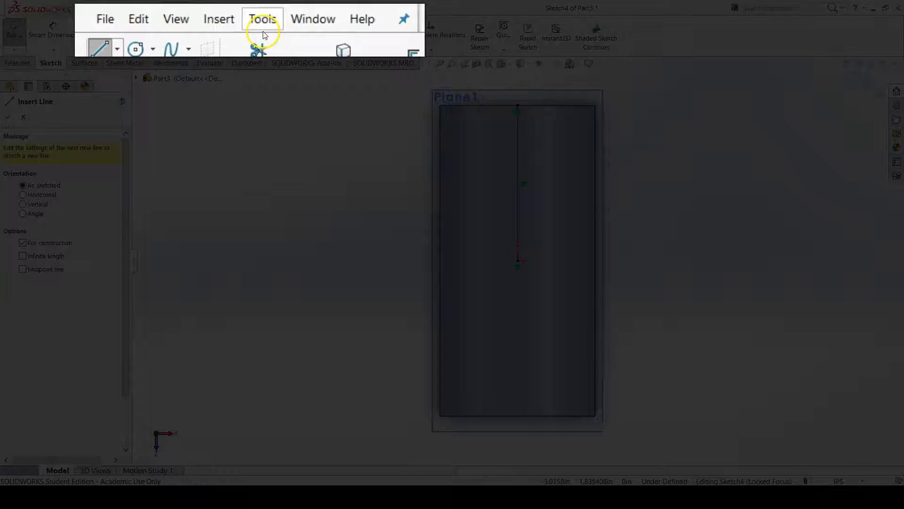
Turn on Dynamic Mirror for the sketch, using the vertical centerline as the mirror line
click(175, 10)
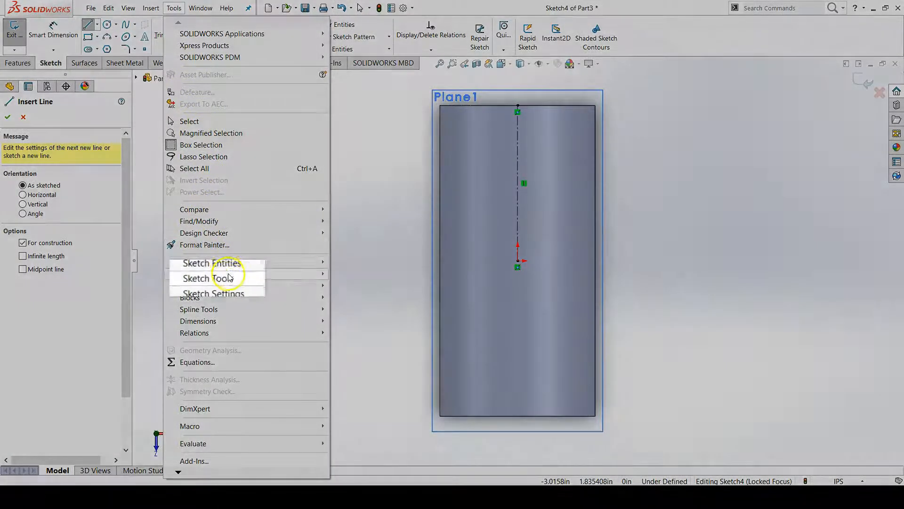
mouse_move(219, 275)
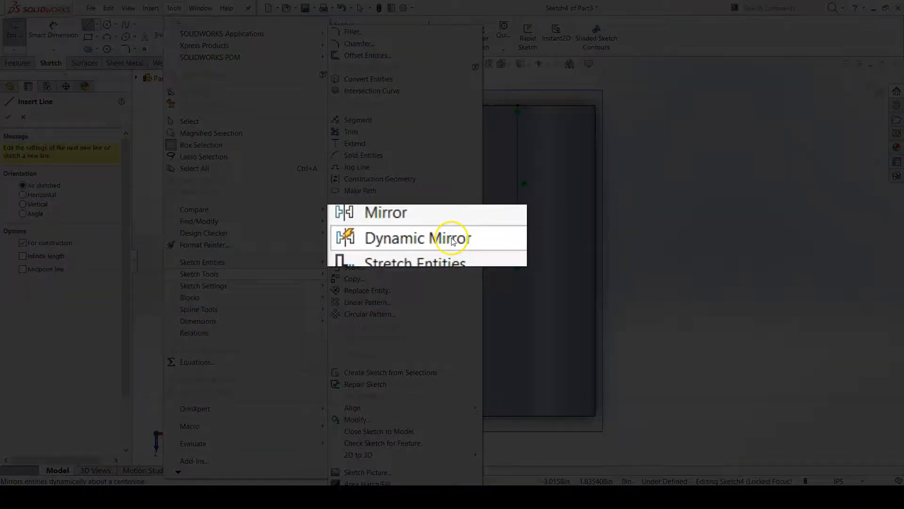
click(383, 219)
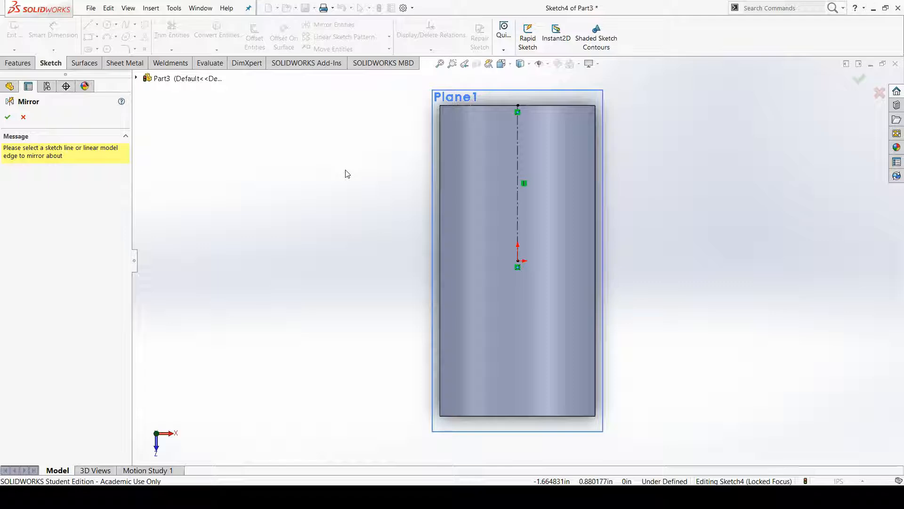
click(518, 207)
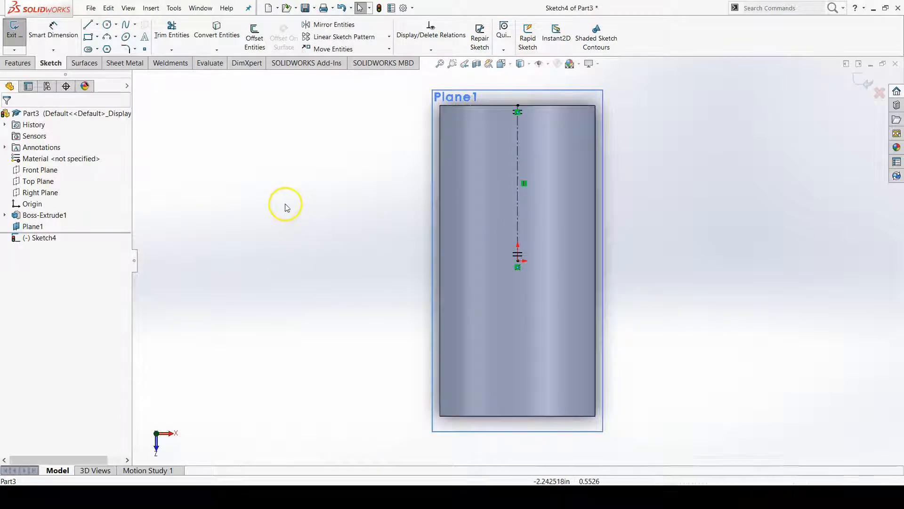
Draw a horizontal midpoint line about 1.14 in long, centred directly below the origin, and dismiss the symmetry warning
click(98, 25)
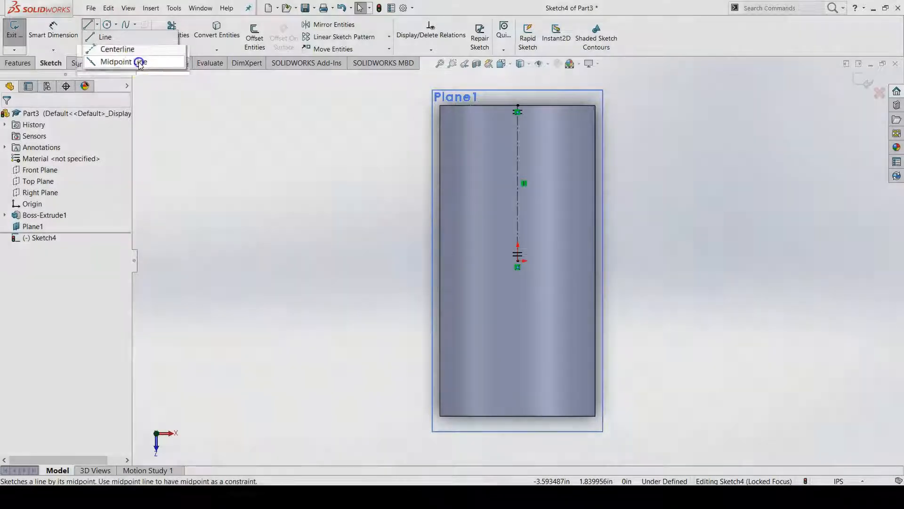
click(139, 60)
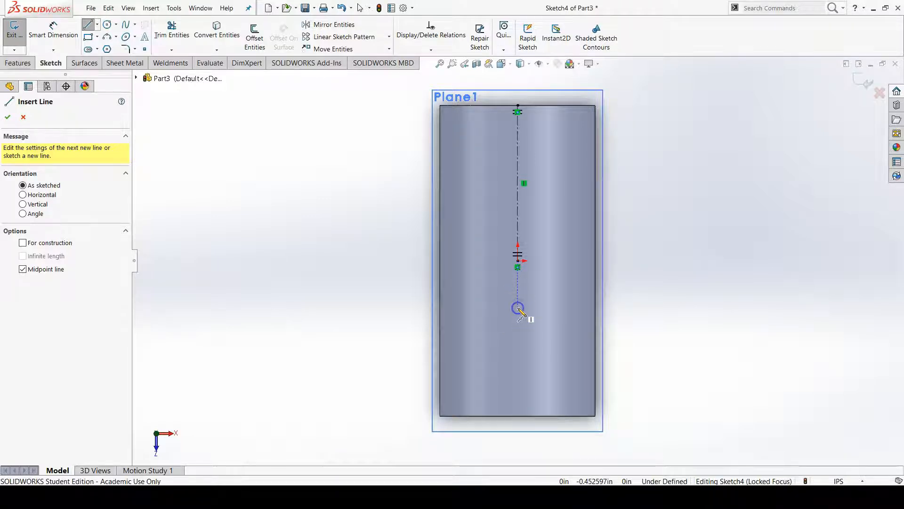
click(517, 307)
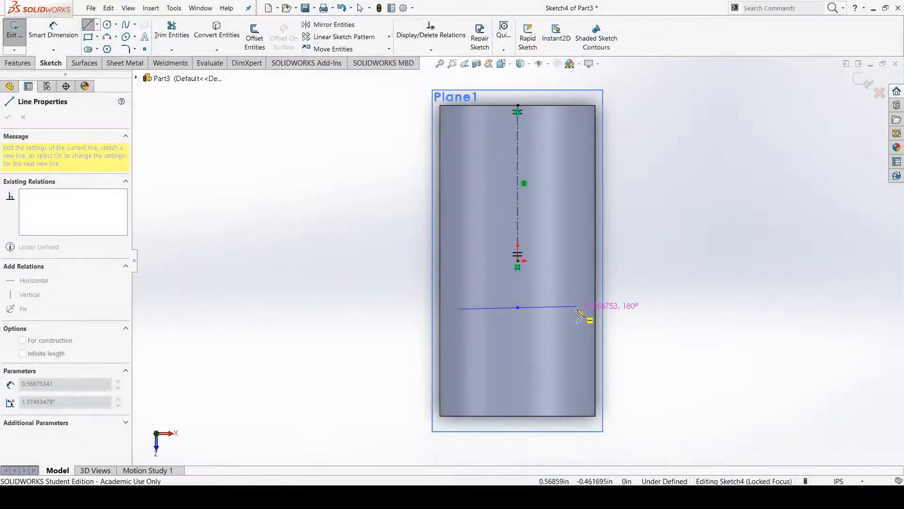
click(577, 307)
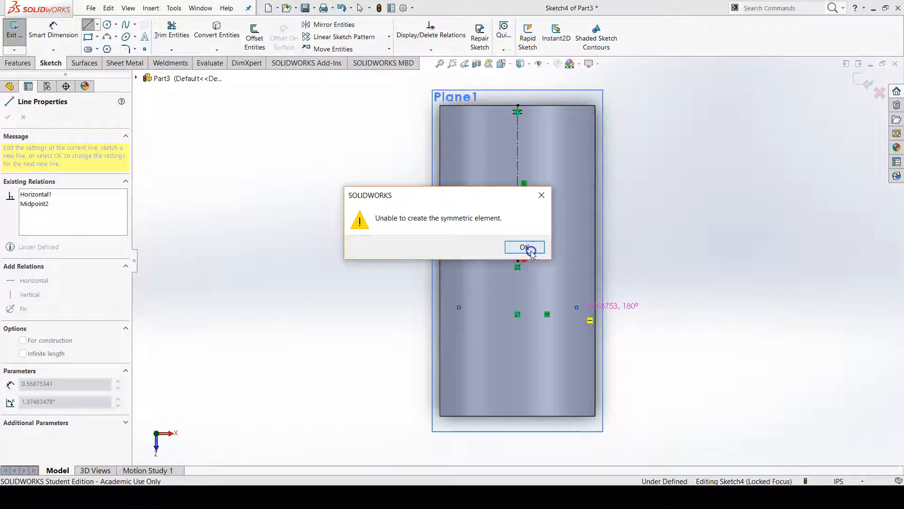
click(525, 247)
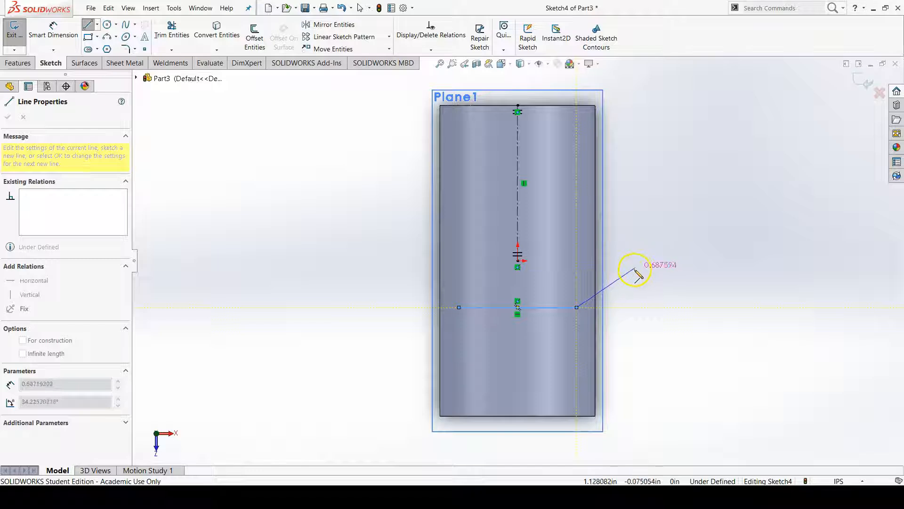
Continue from the line's right end with a 90° tangent arc of about 0.36 in radius and a vertical line about 0.98 in long
click(577, 307)
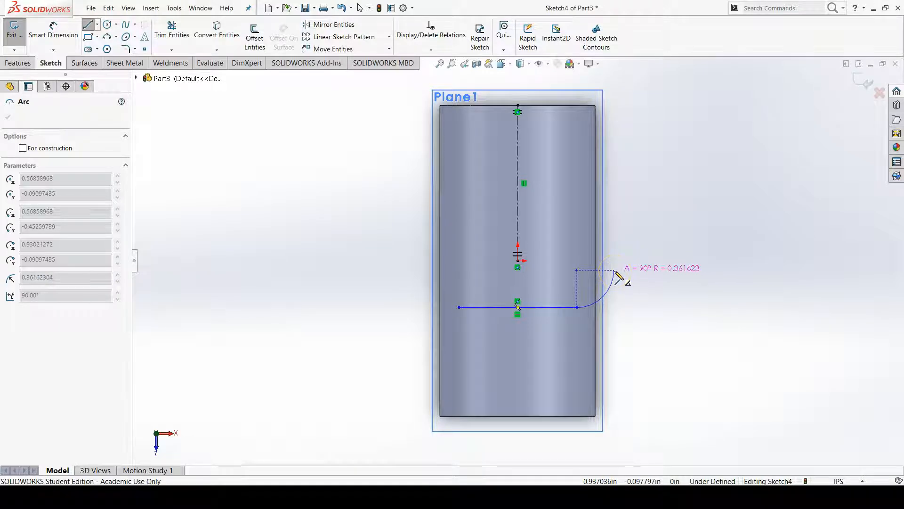
click(614, 270)
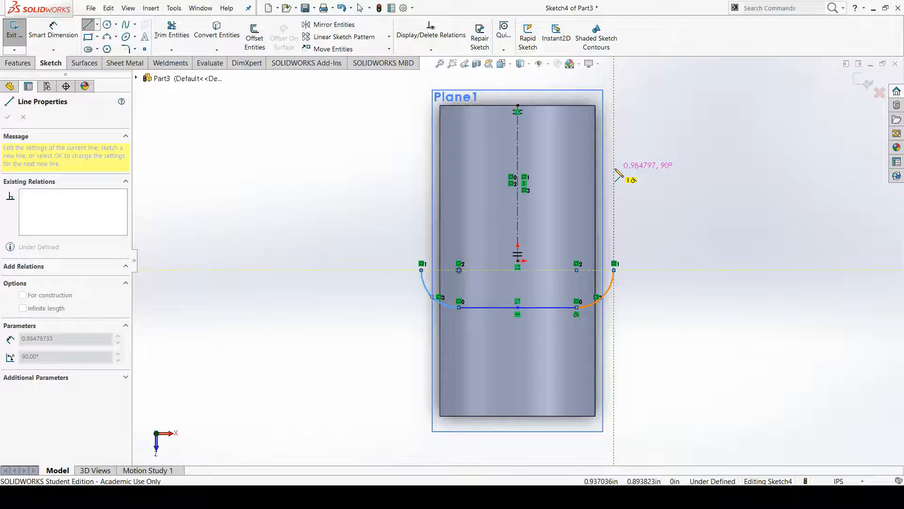
click(615, 162)
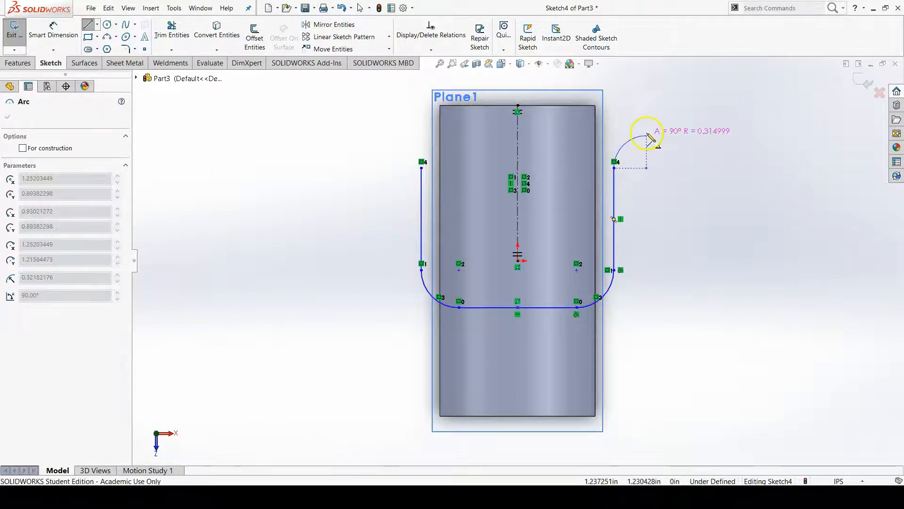
Add an outward 90° tangent arc and a horizontal line about 0.89 in long, ending the chain, and shift that line slightly downward
click(652, 131)
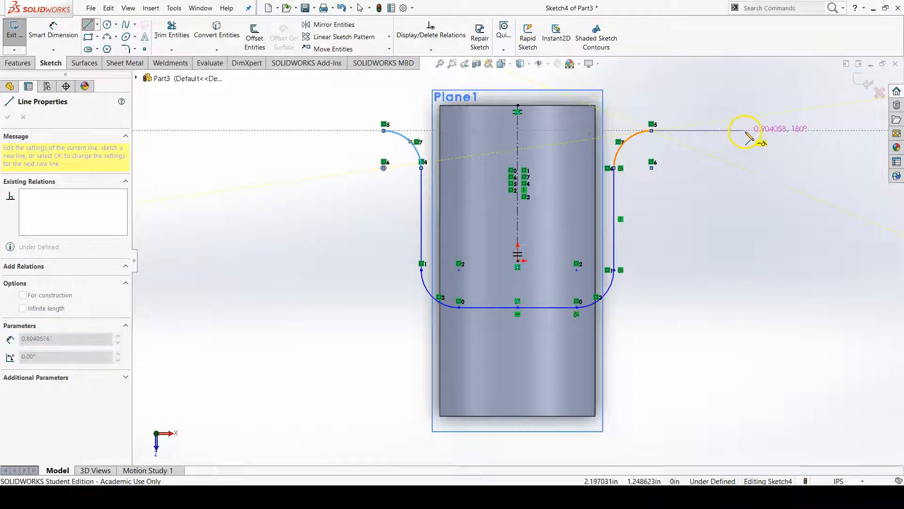
click(744, 131)
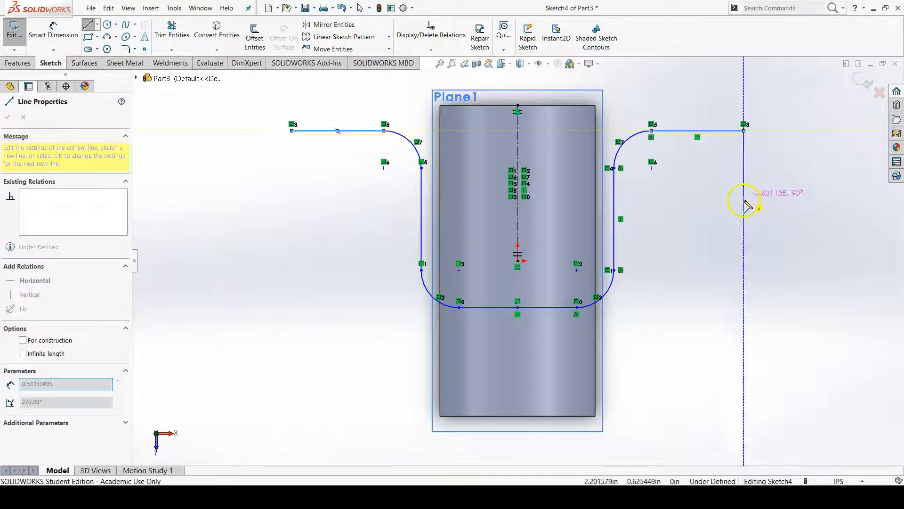
key(Escape)
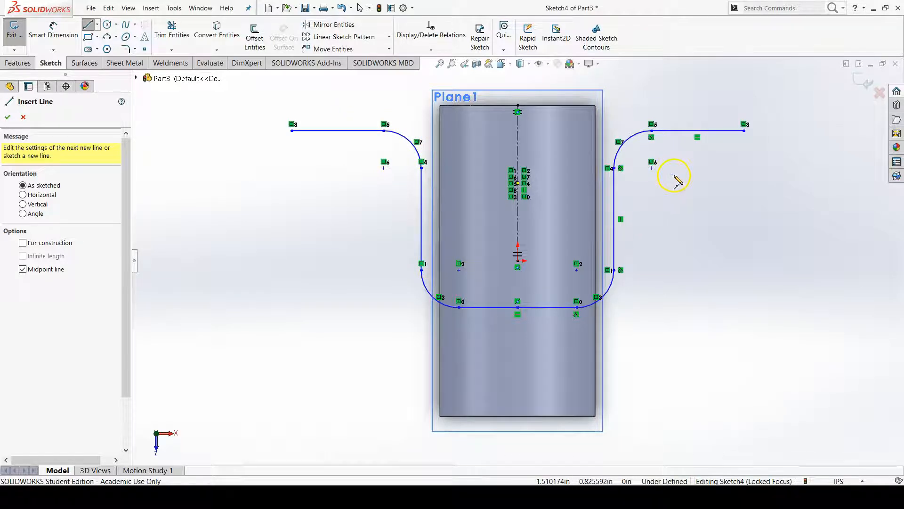
key(Escape)
mouse_move(725, 138)
mouse_down()
mouse_move(729, 155)
mouse_move(723, 144)
mouse_up()
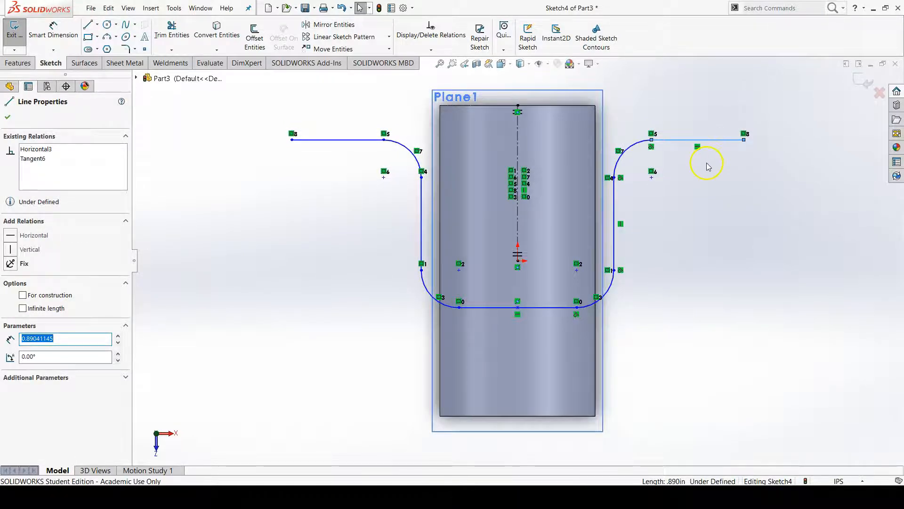
click(707, 182)
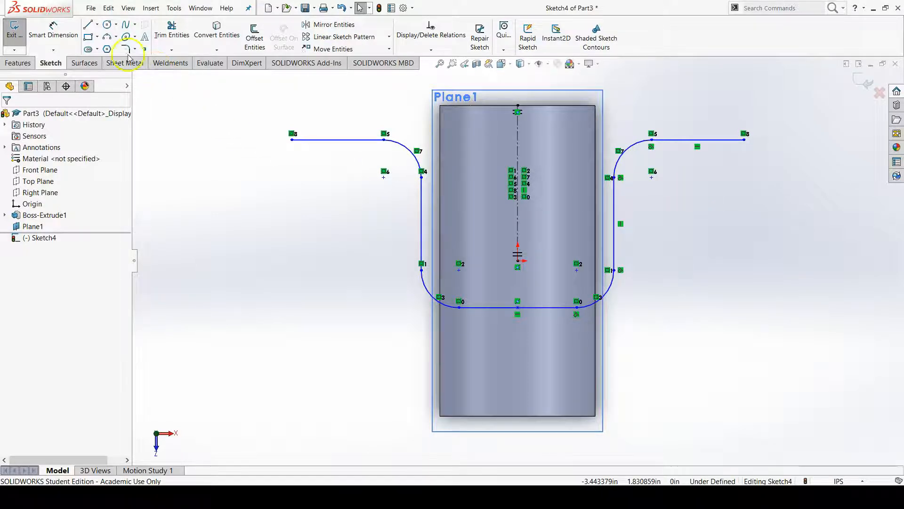
Dimension the distance between the two vertical lines of the profile as 2 in
click(65, 36)
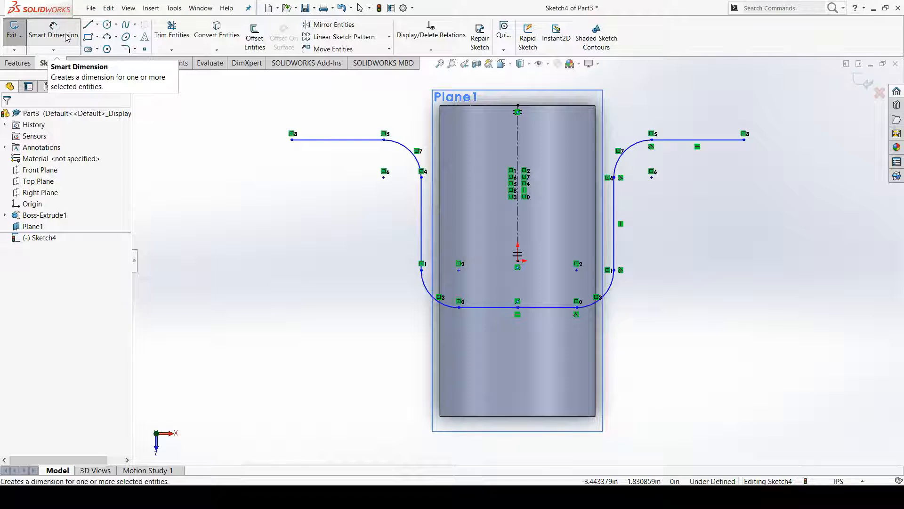
click(66, 38)
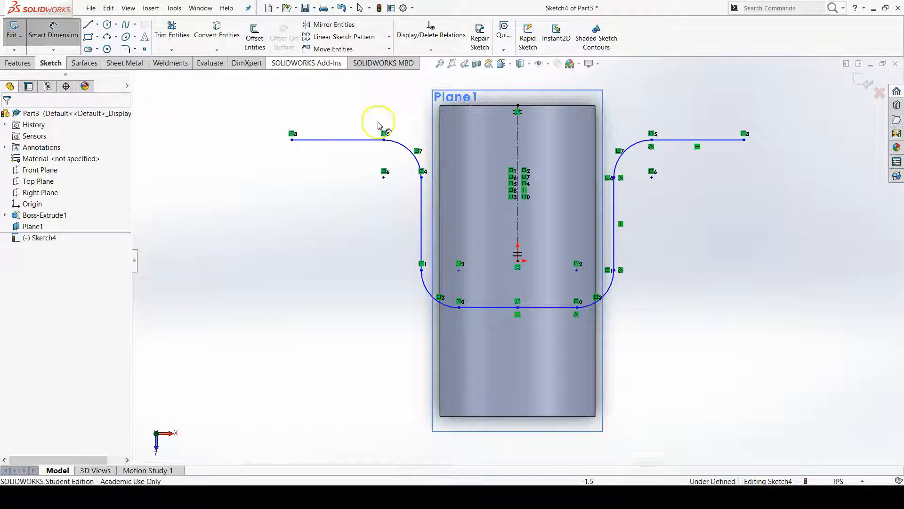
click(421, 228)
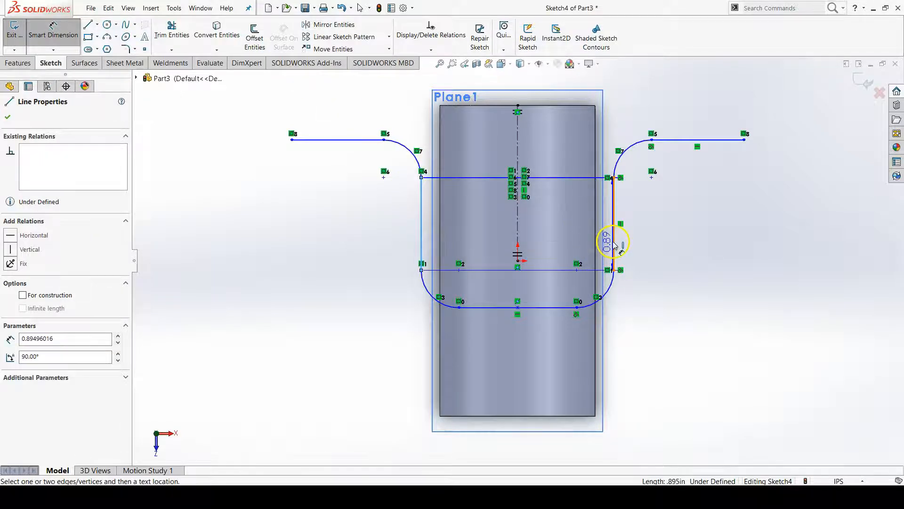
click(614, 243)
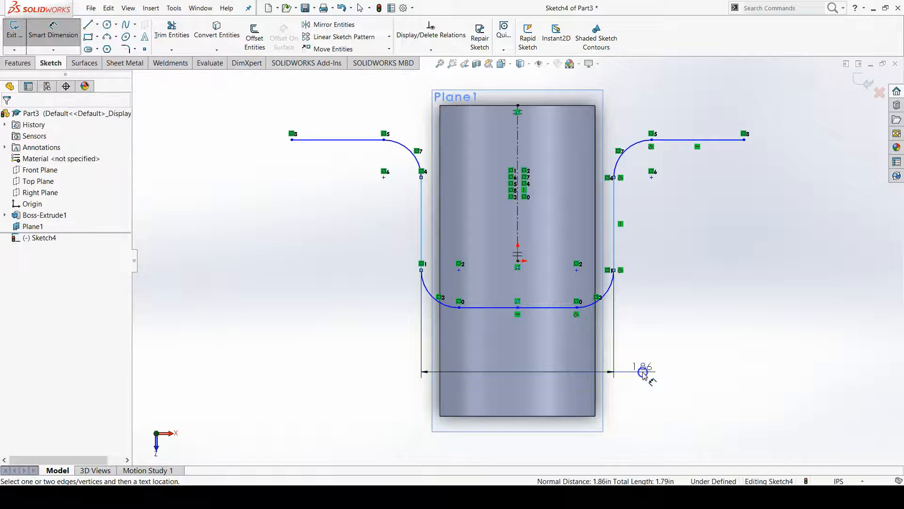
click(643, 372)
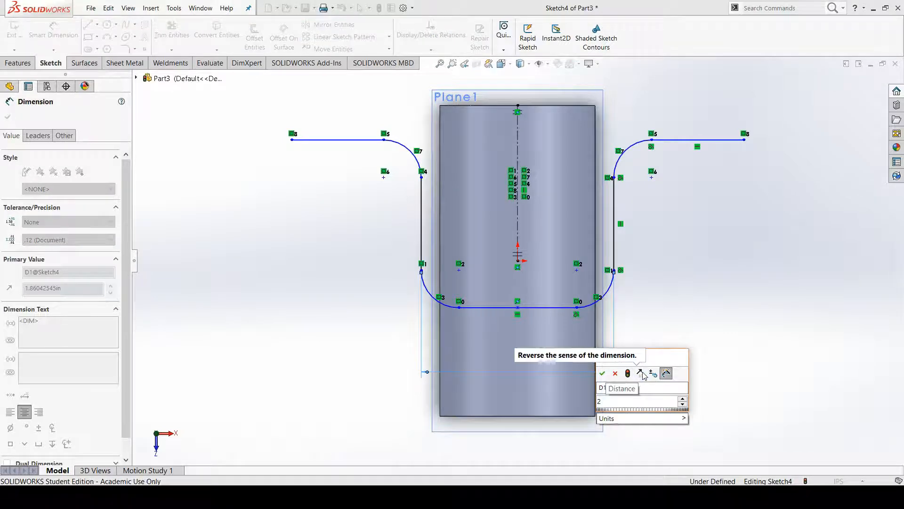
key(Return)
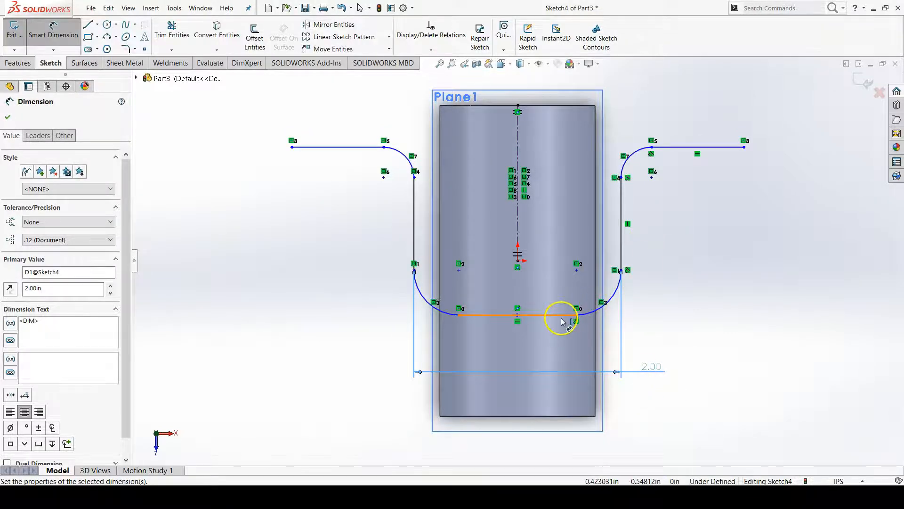
Dimension the vertical distance from the lower horizontal line to the right upper horizontal line as 1.75 in
click(561, 321)
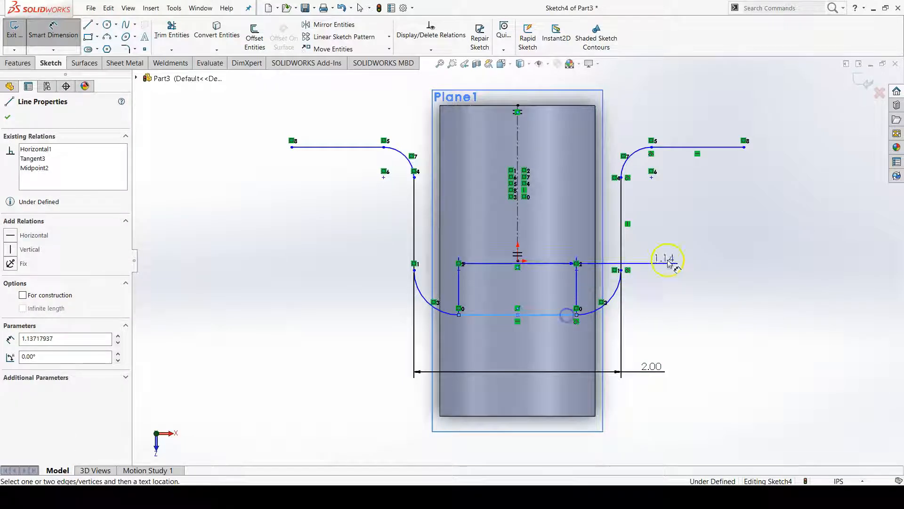
click(721, 147)
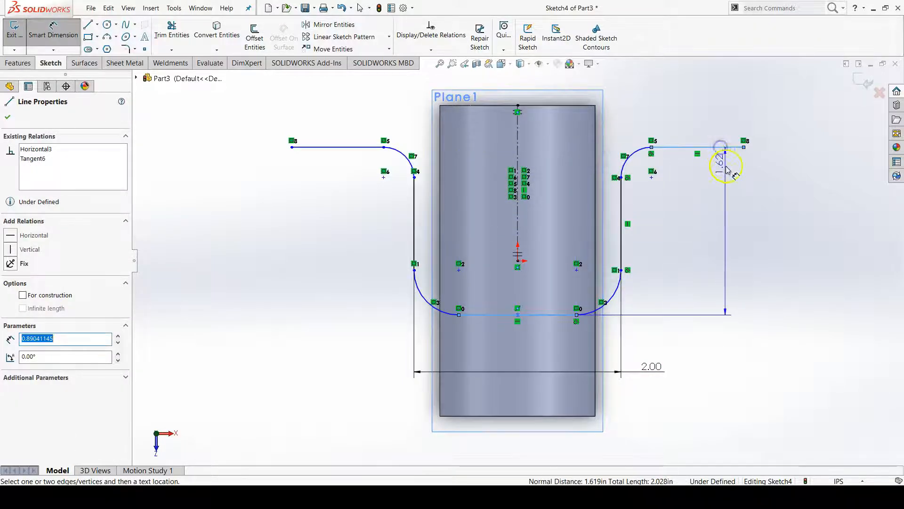
click(726, 232)
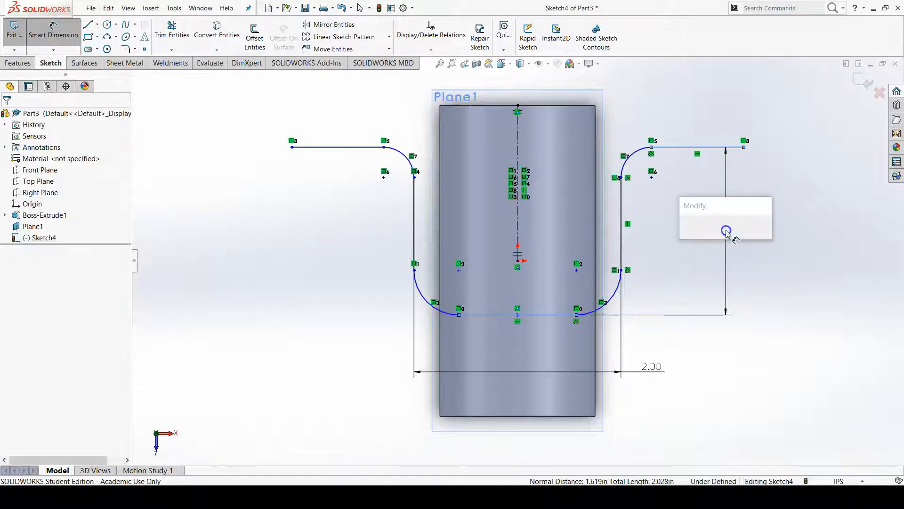
text(1.75)
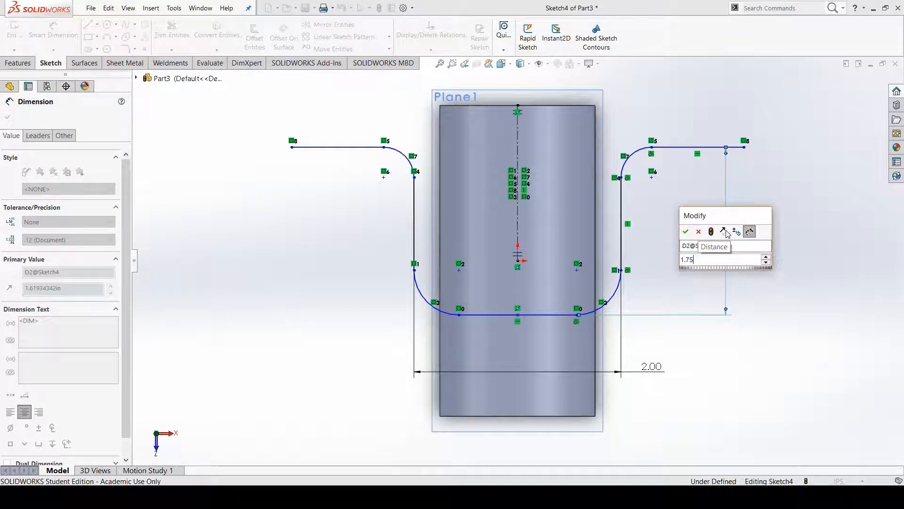
key(Return)
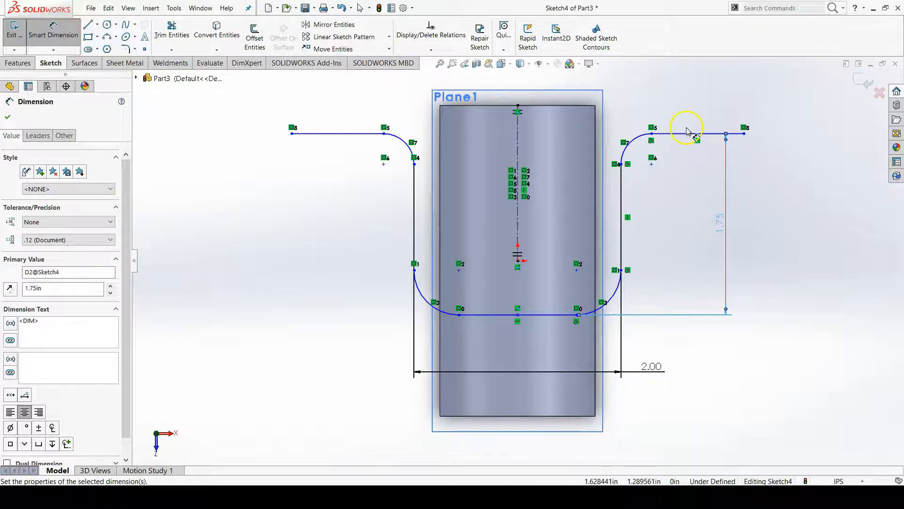
Dimension the vertical distance from the cylinder's top edge to the profile's right upper horizontal line as 0.75 in
click(688, 134)
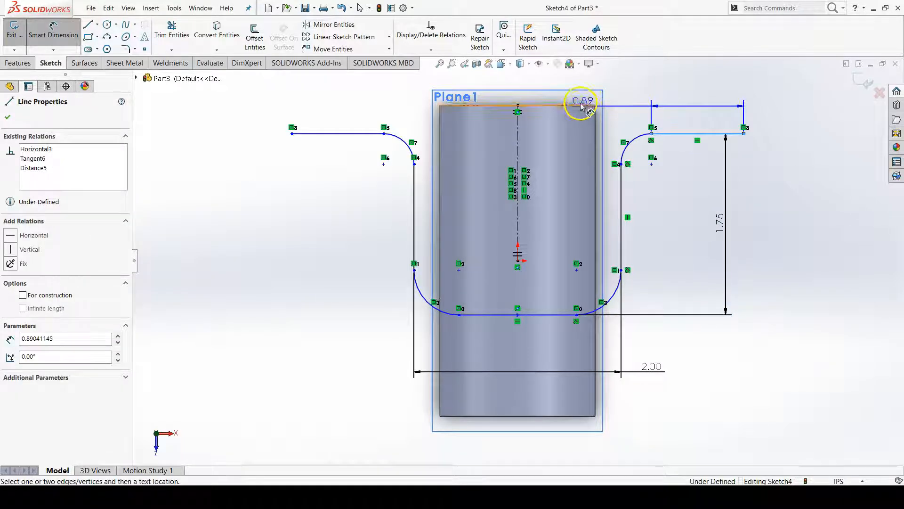
click(591, 107)
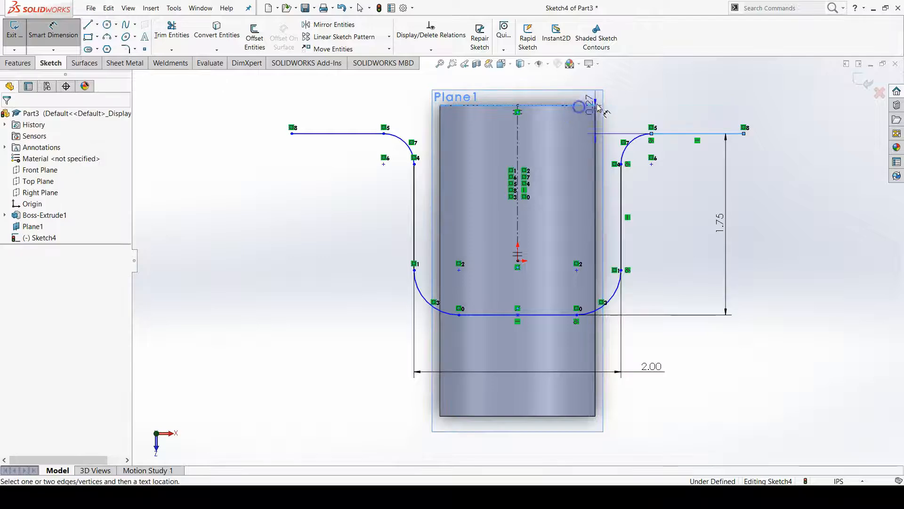
click(678, 119)
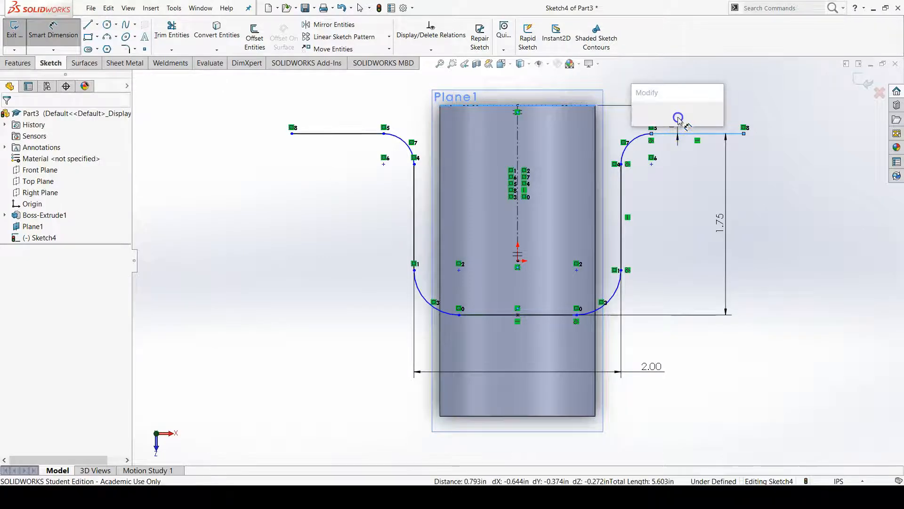
text(.75)
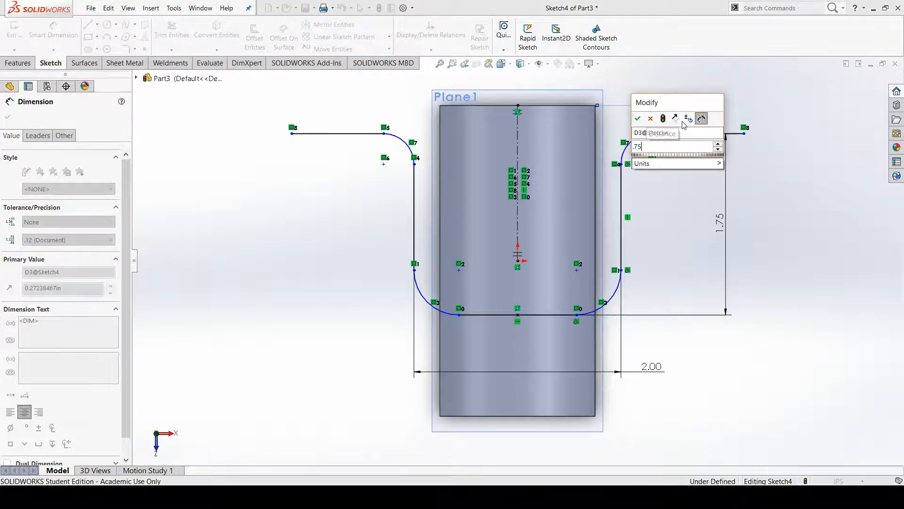
key(Return)
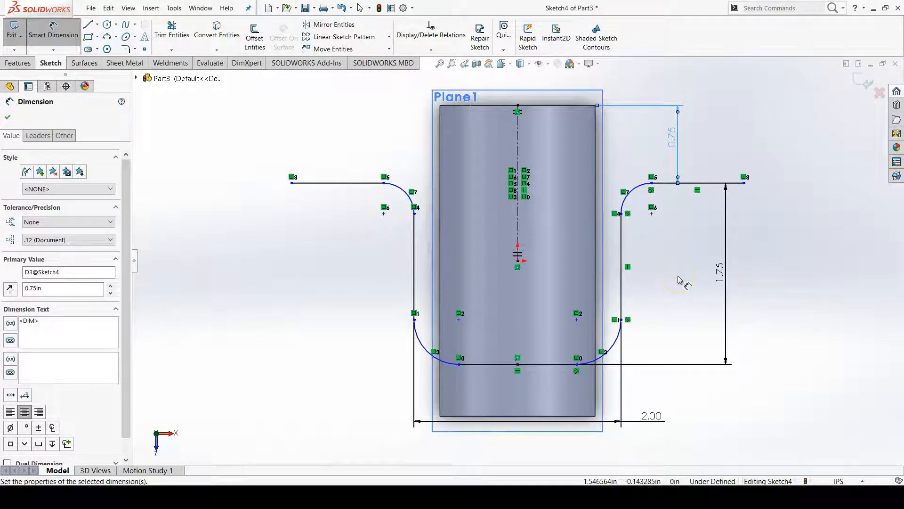
Dimension the radius of the profile's lower right arc as 0.50 in and end the dimensioning
click(616, 343)
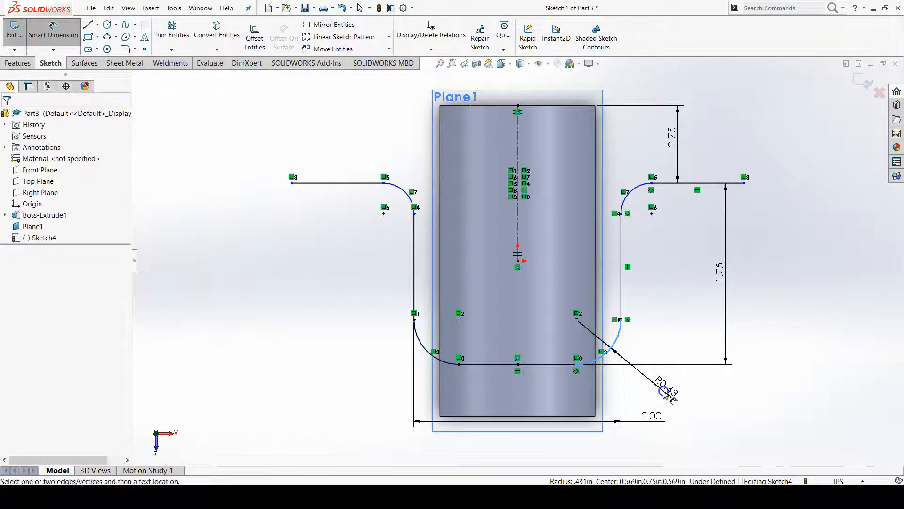
click(664, 392)
key(Return)
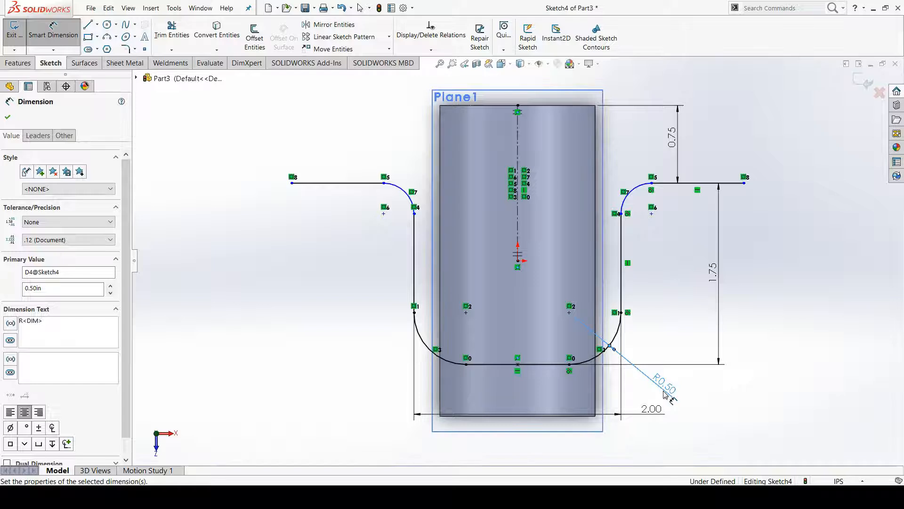
key(Escape)
Add an Equal relation between the lower right arc and the upper right arc of the profile
click(618, 337)
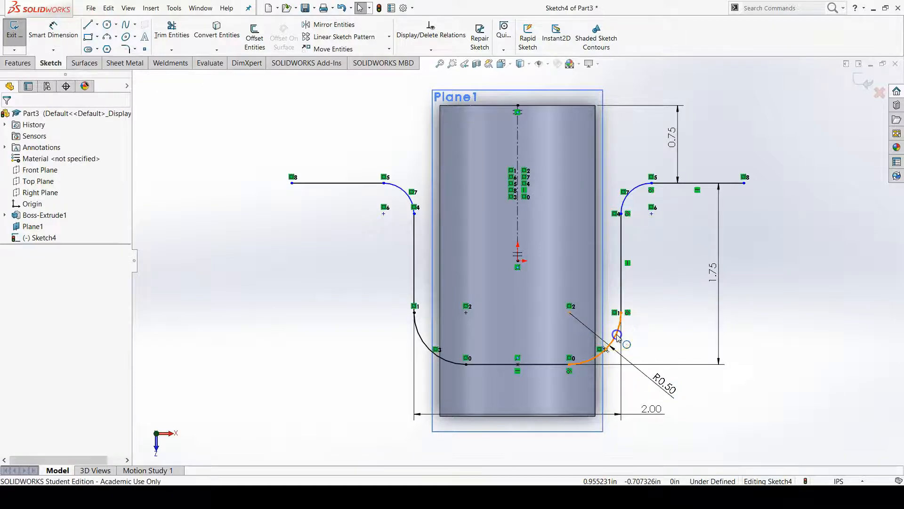
ctrl+click(641, 190)
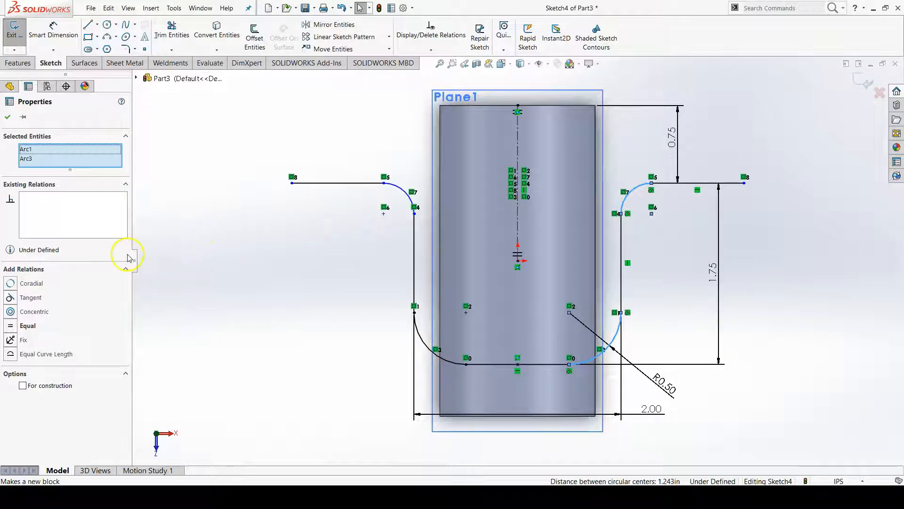
click(14, 325)
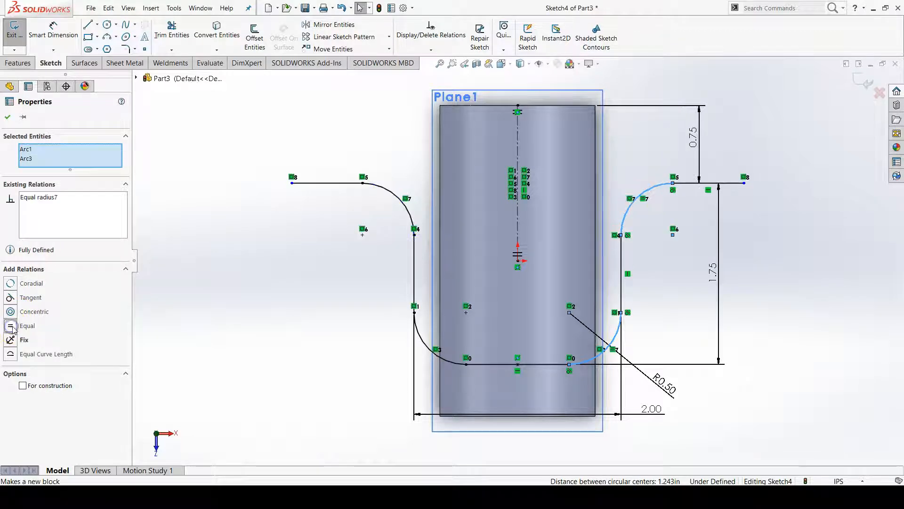
click(229, 341)
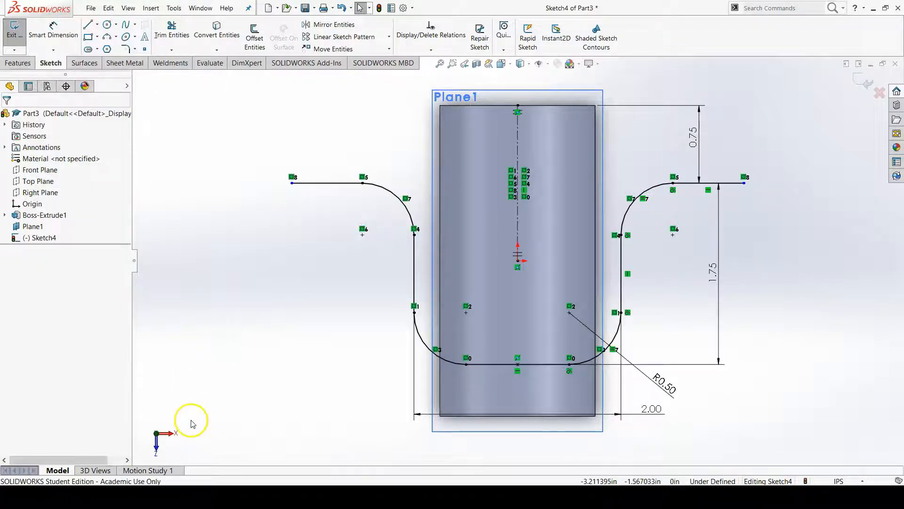
click(270, 375)
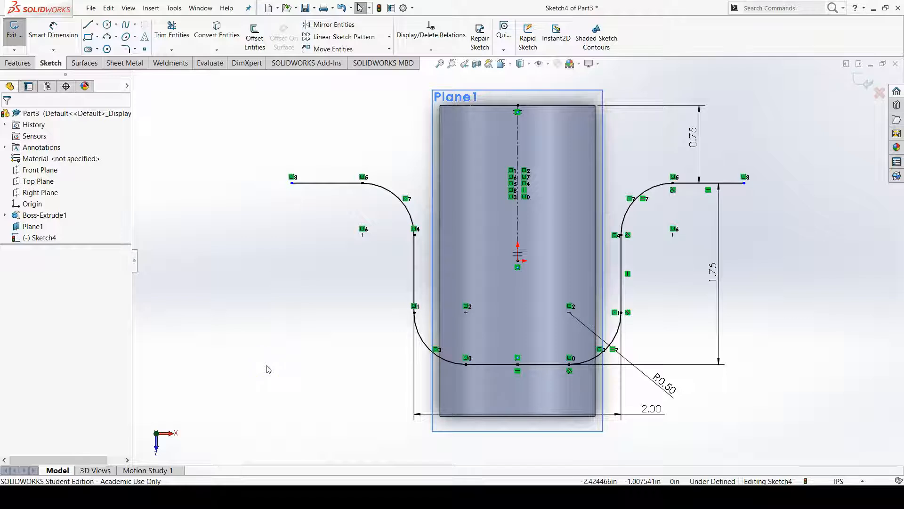
click(289, 354)
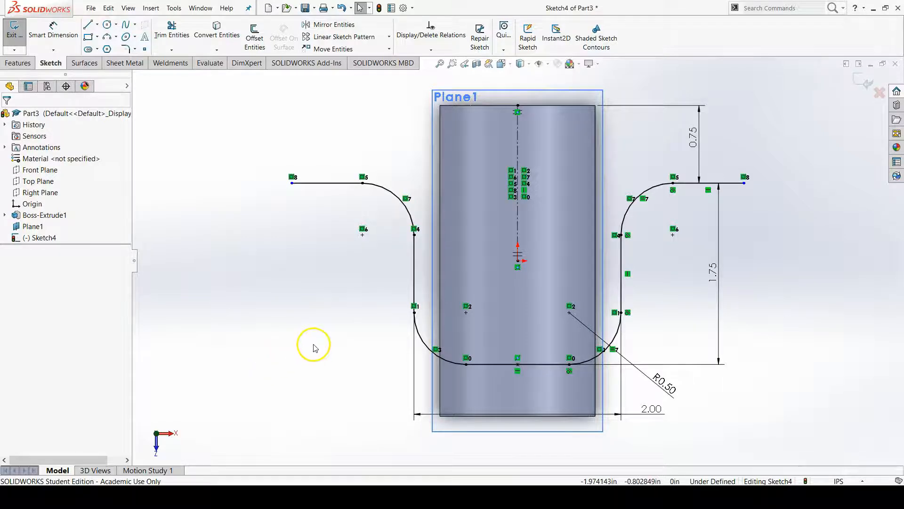
Add a Smart Dimension for the overall width between the profile's two outer endpoints, placed centrally above the cylinder
click(69, 35)
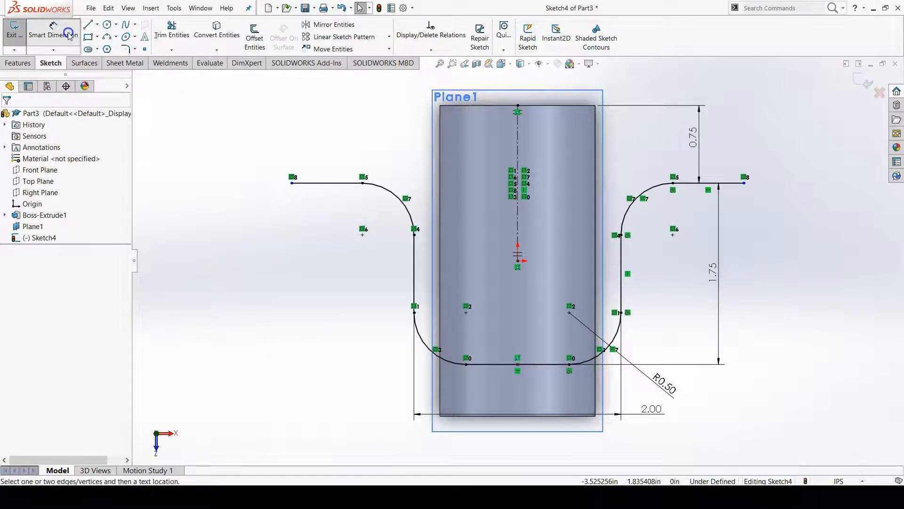
click(292, 185)
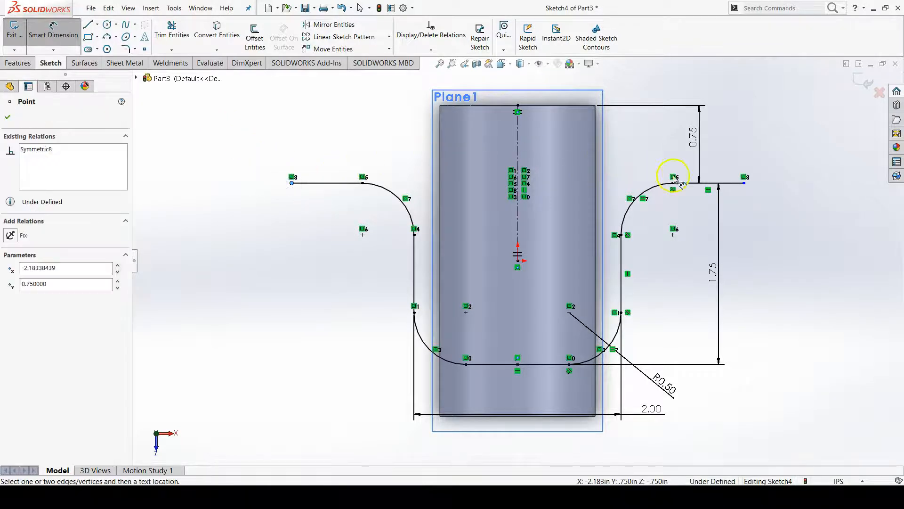
click(744, 182)
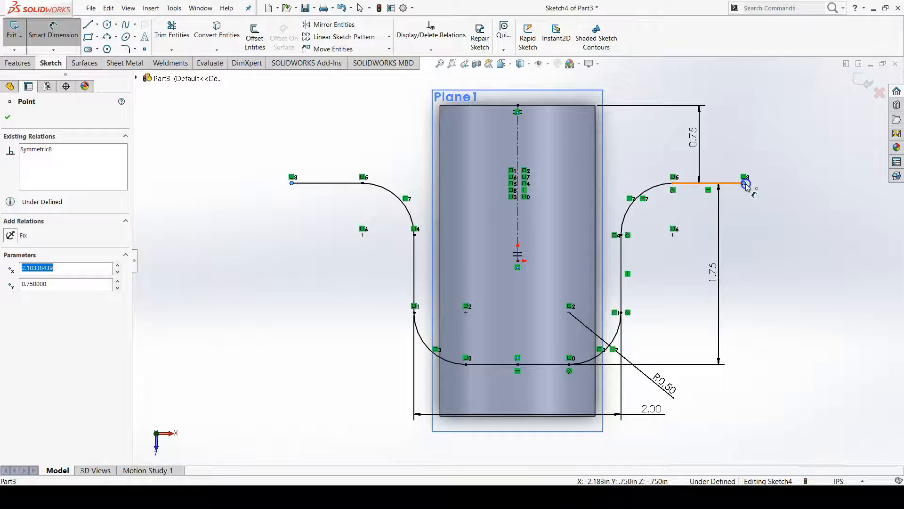
scroll(739, 124, up, 2)
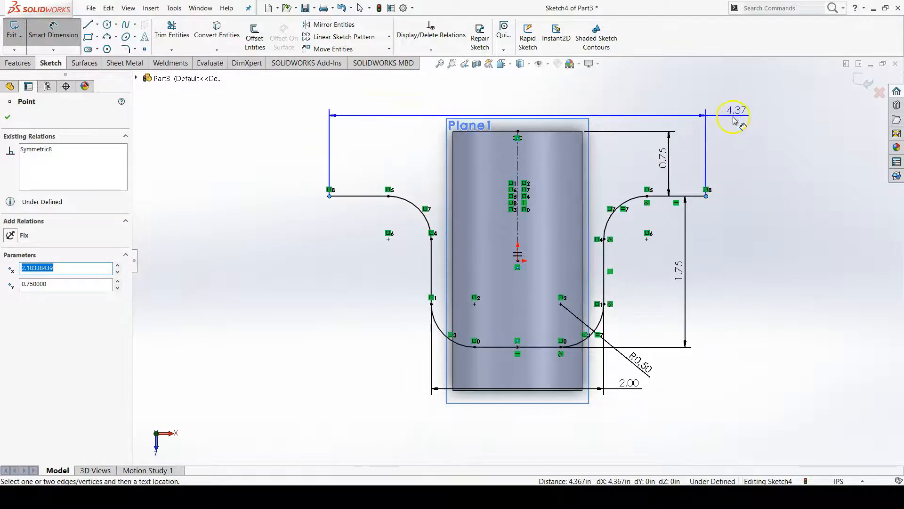
scroll(612, 115, up, 1)
scroll(532, 132, down, 1)
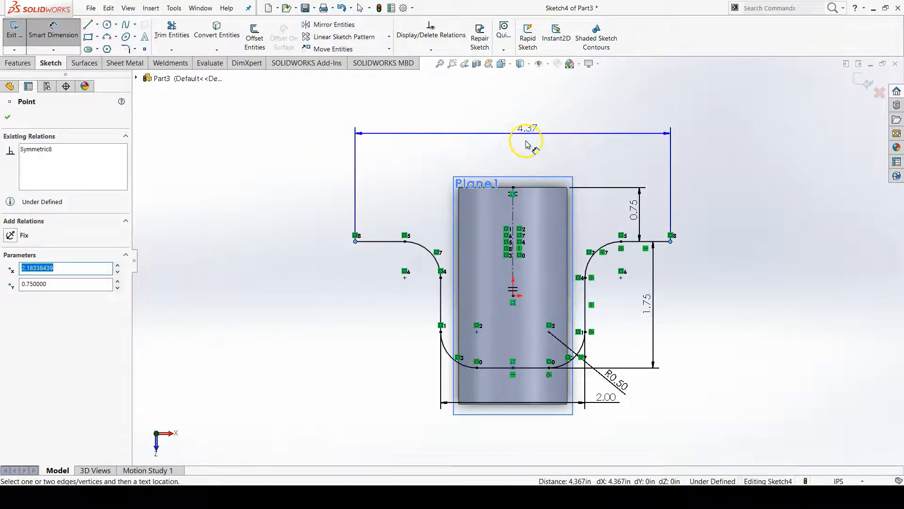
scroll(521, 161, down, 1)
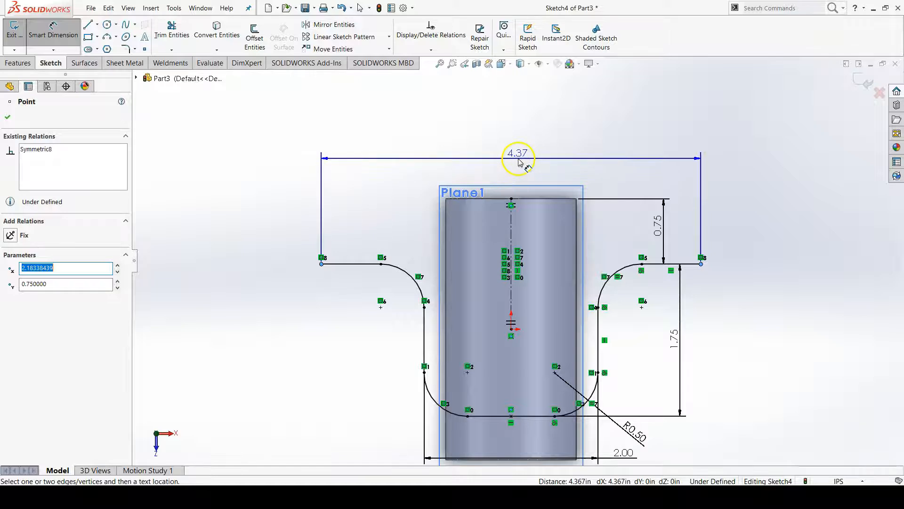
click(518, 161)
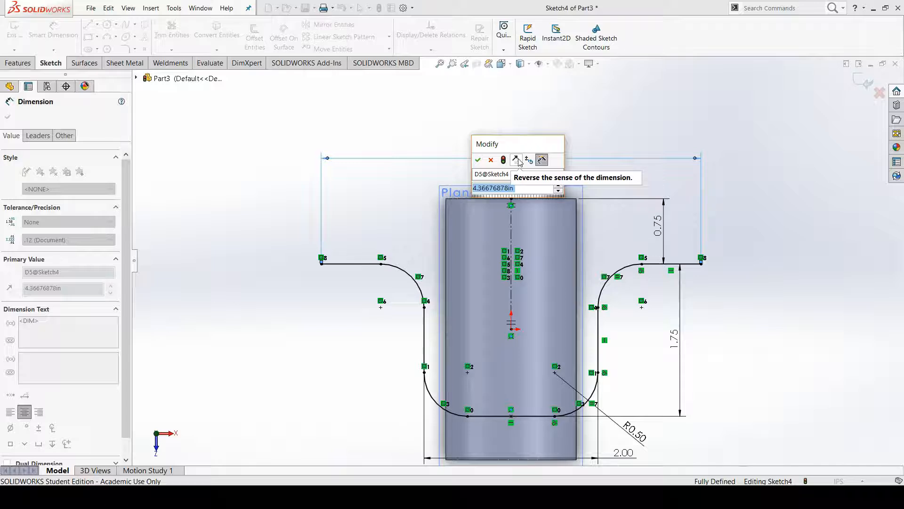
Drive the overall width dimension with the equation =1.5*pi and accept it
click(513, 160)
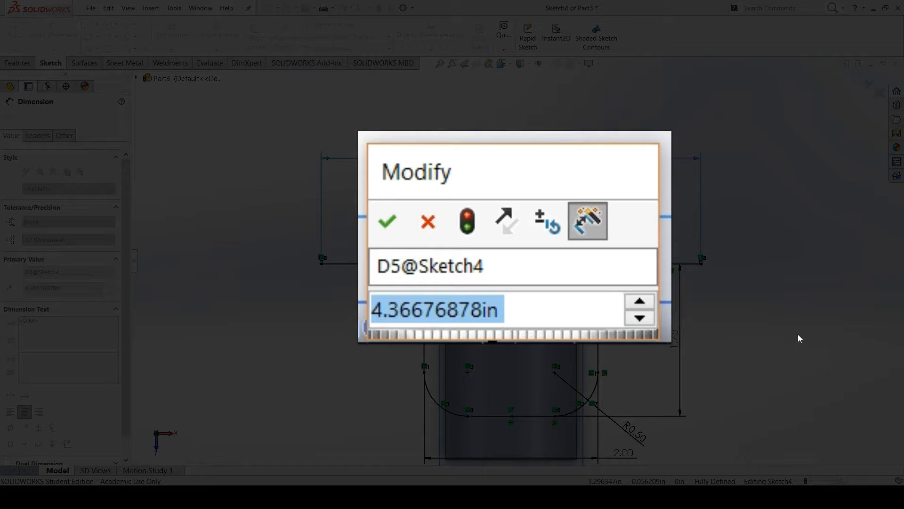
text(=)
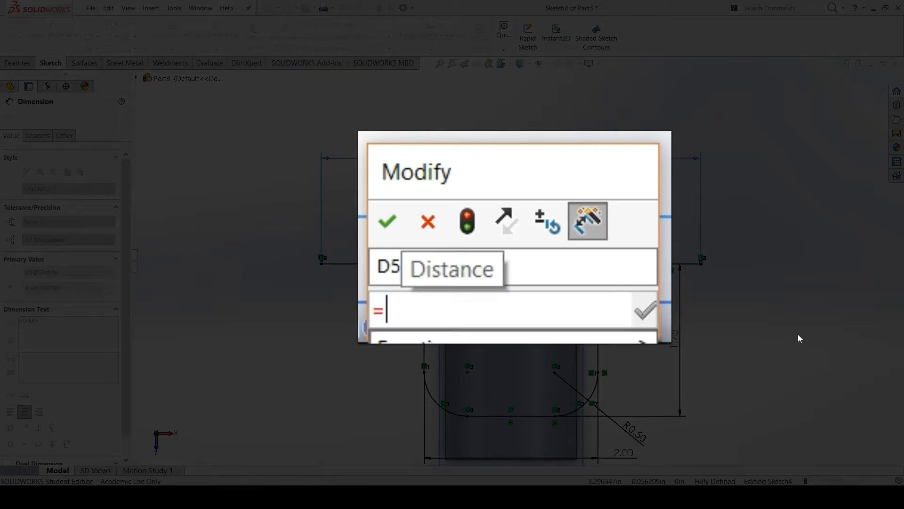
text(1.5)
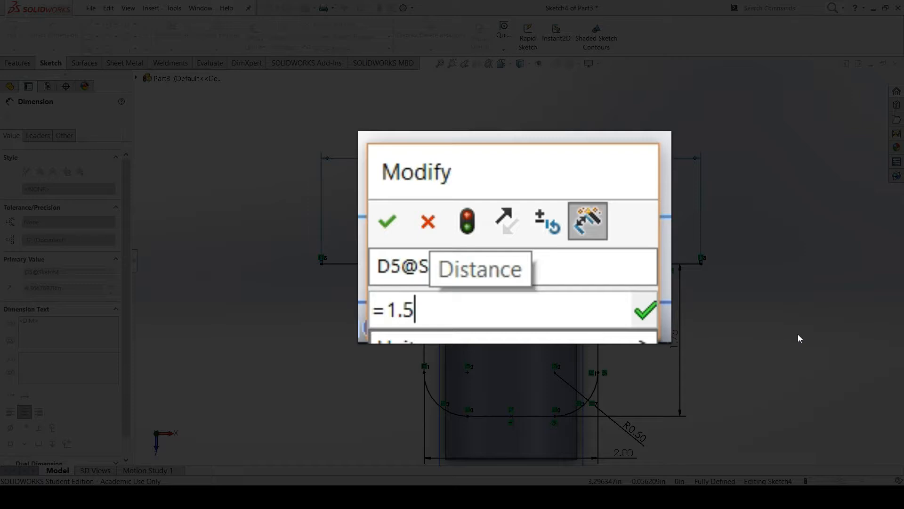
text(*)
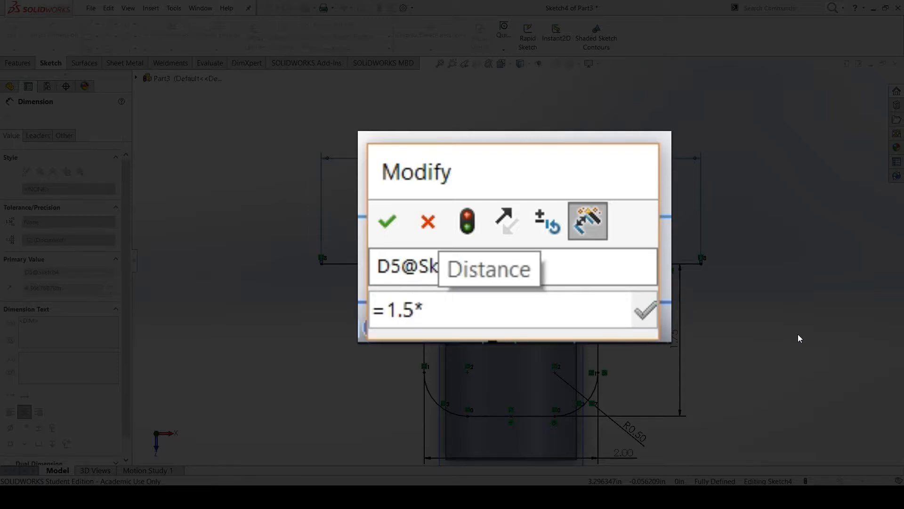
text(pi)
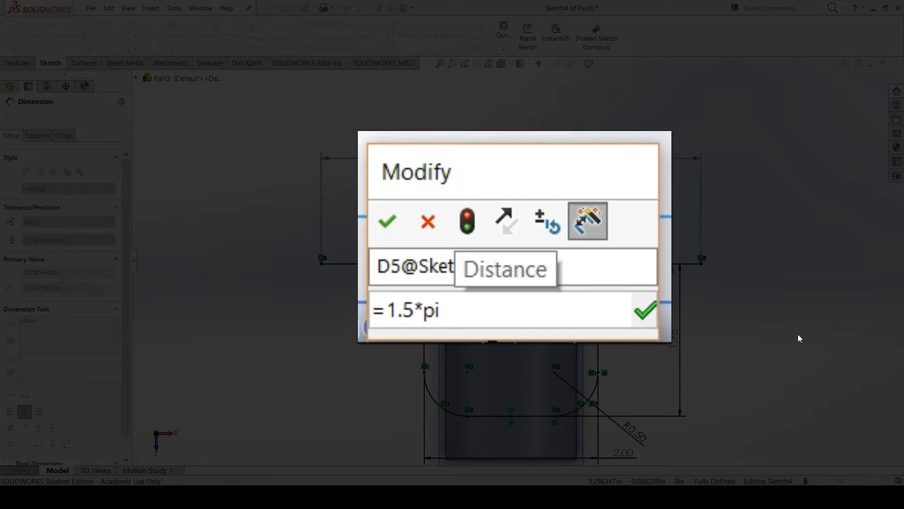
key(Return)
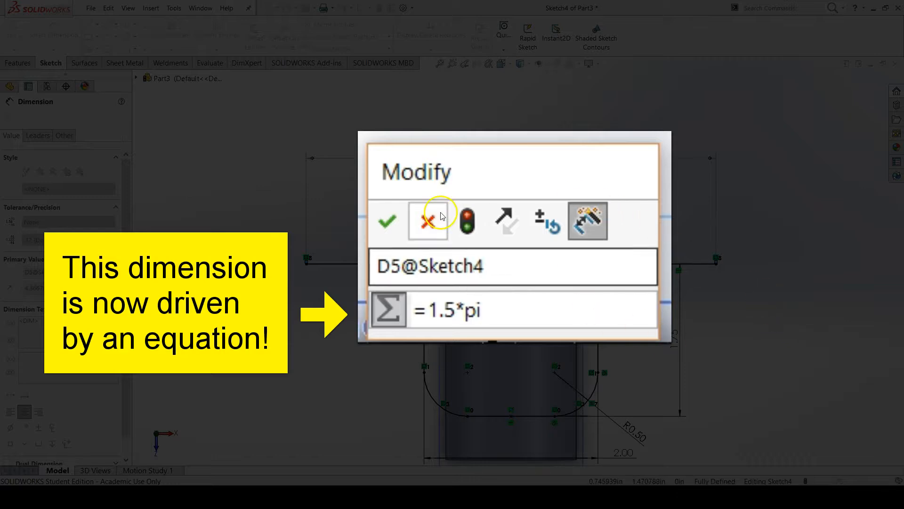
click(386, 222)
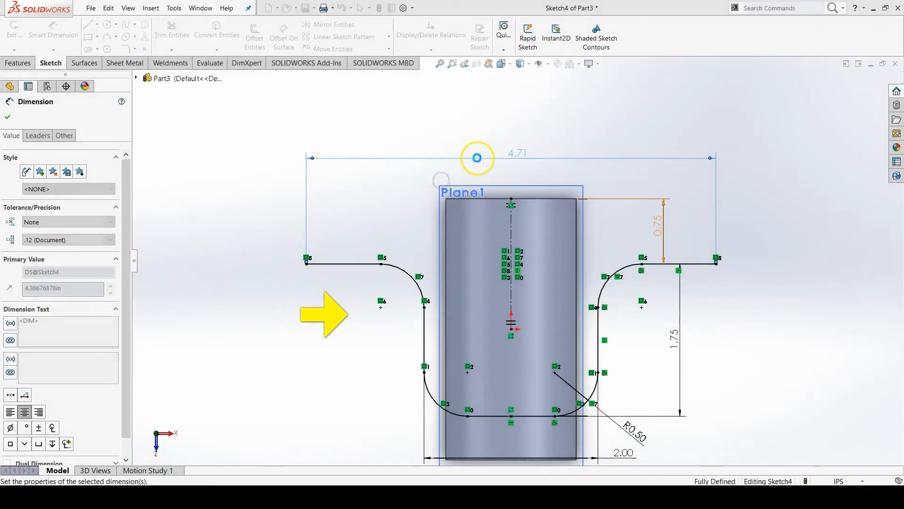
click(755, 192)
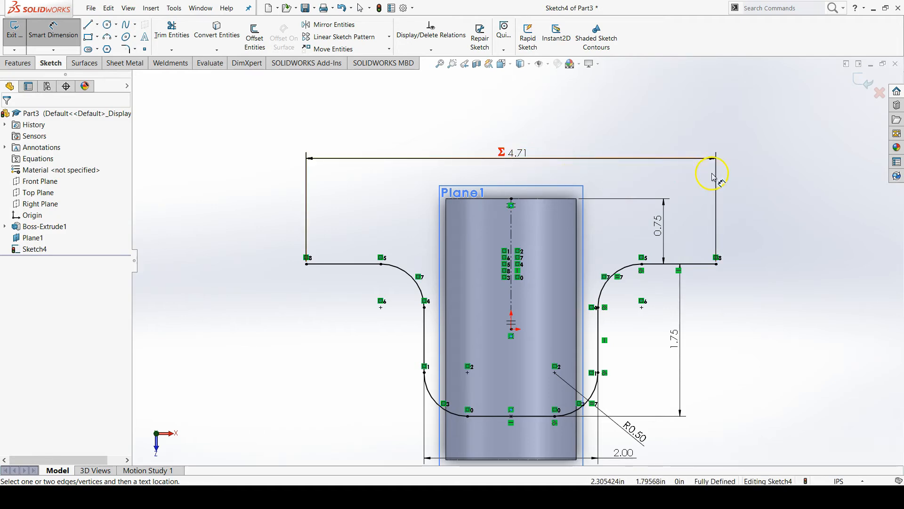
Reopen the overall width dimension above the cylinder to inspect its driving equation
click(521, 156)
double_click(521, 157)
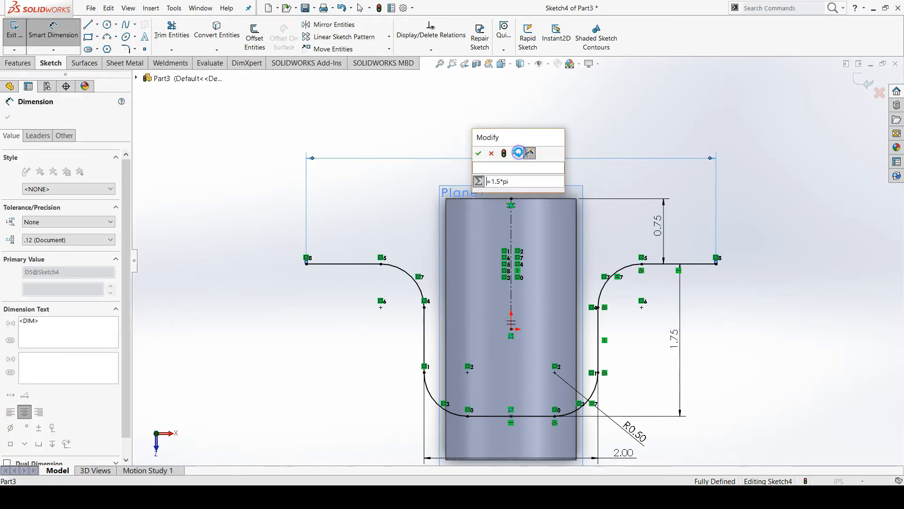
click(505, 183)
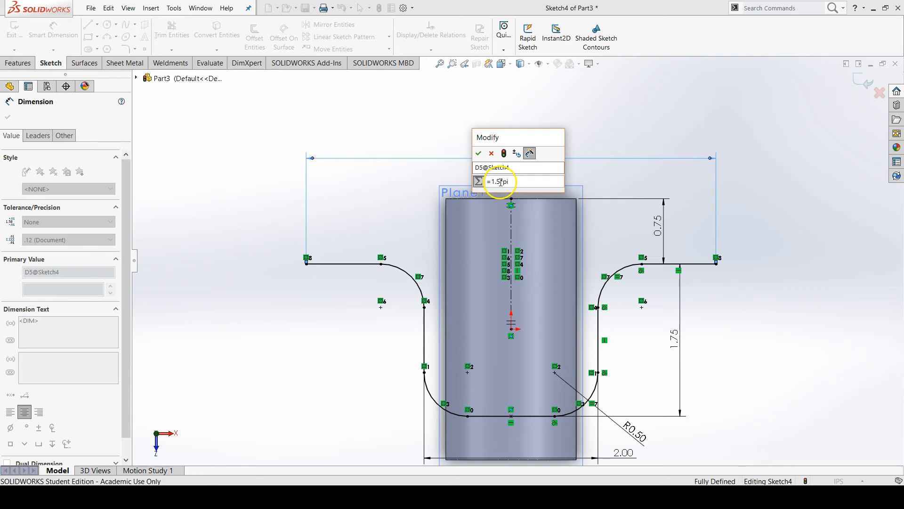